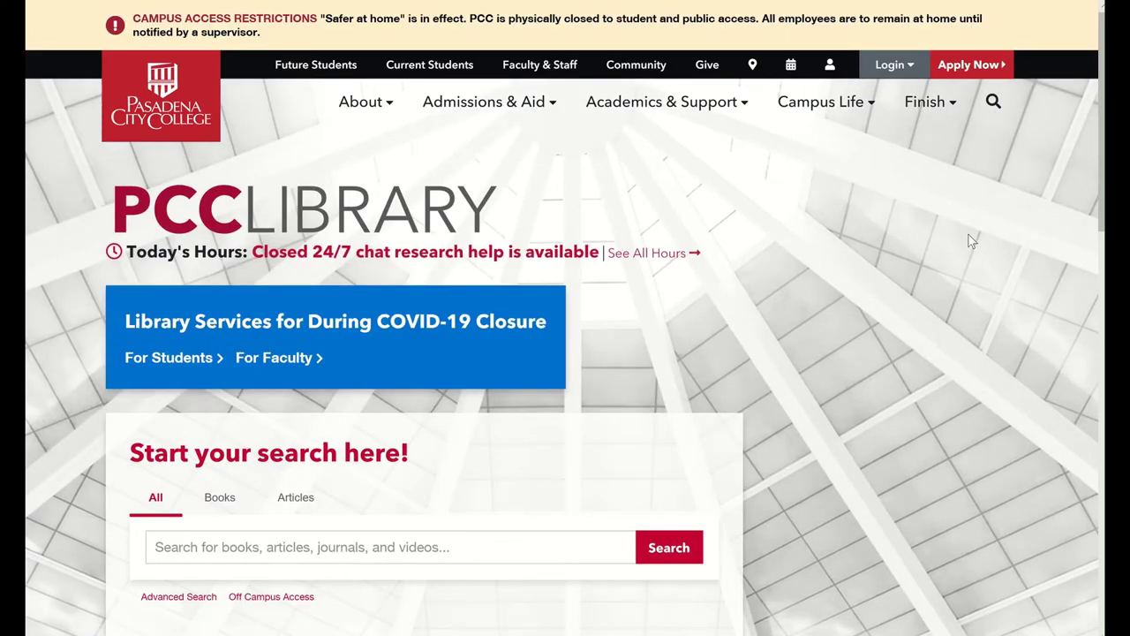
# Step: Open the library's Databases list and filter the A-Z list to the letter G
pyautogui.scroll(-2, 950, 242)
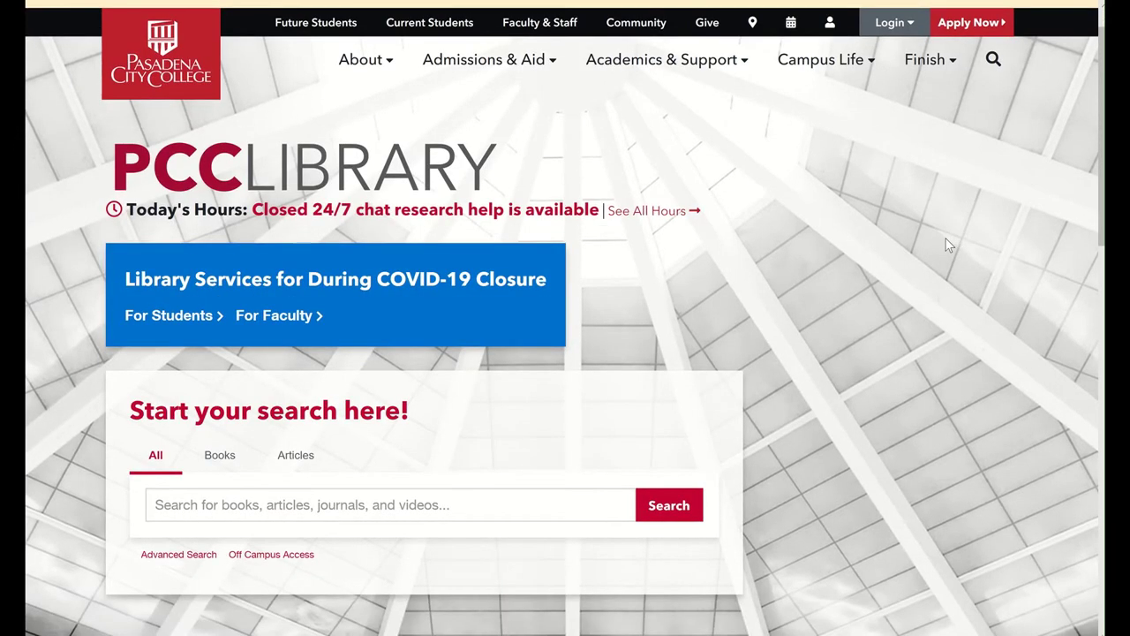
pyautogui.scroll(-2, 947, 238)
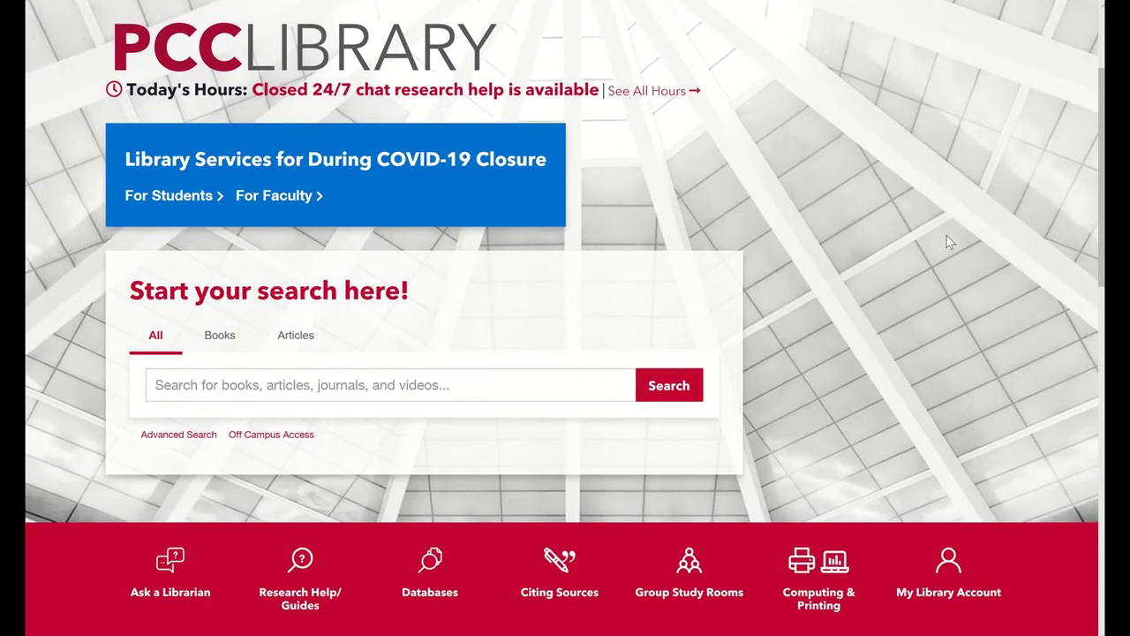
pyautogui.scroll(-1, 945, 234)
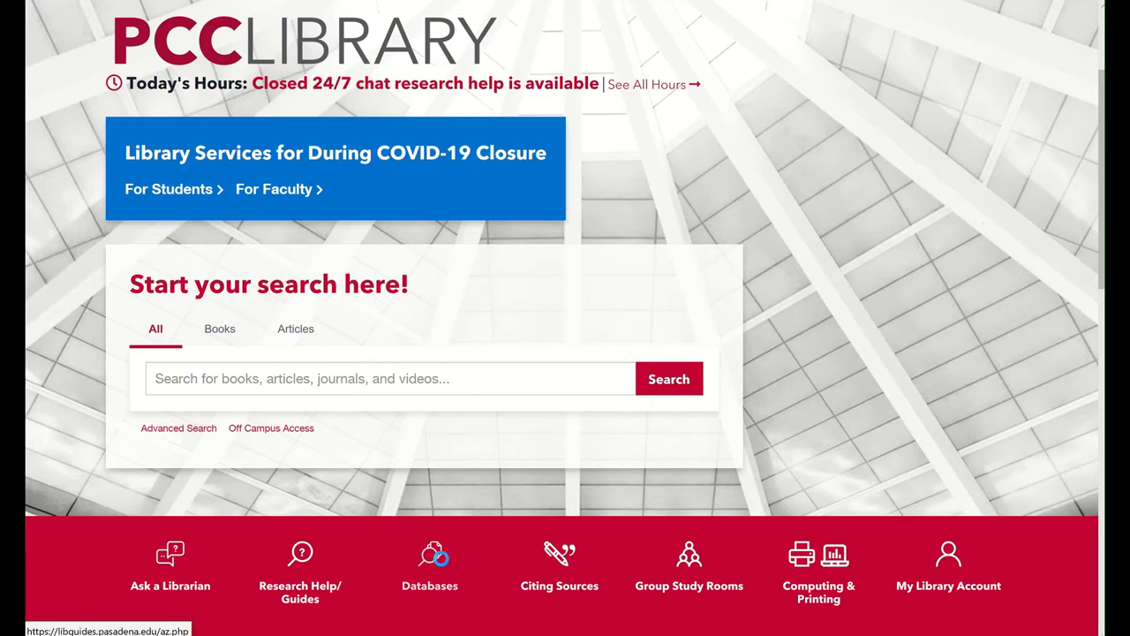
pyautogui.click(441, 563)
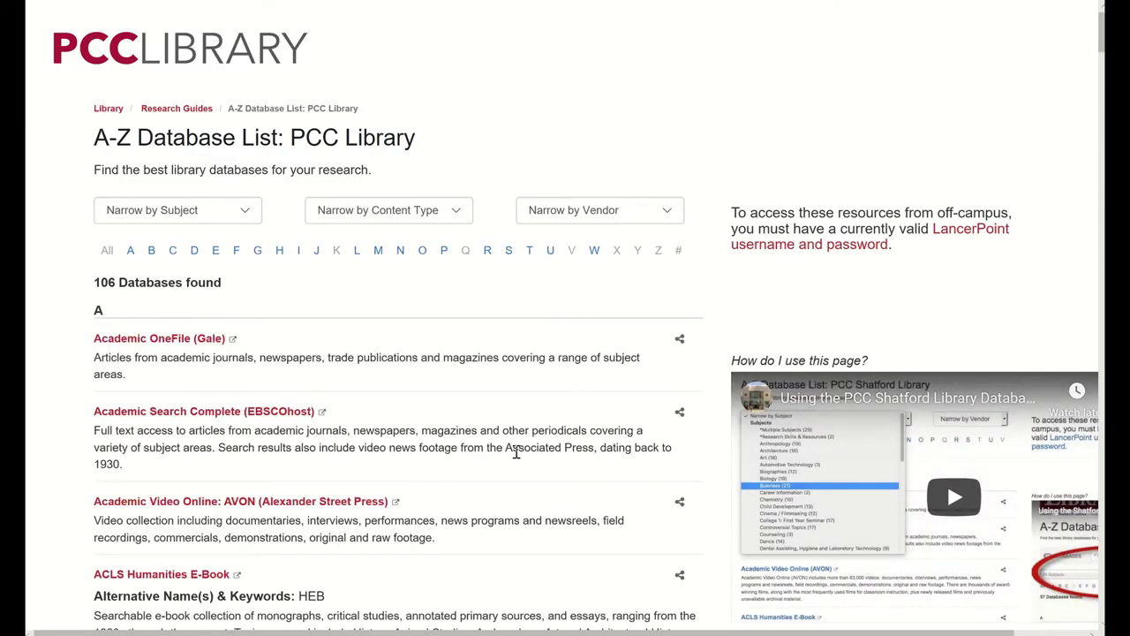
pyautogui.scroll(-2, 517, 454)
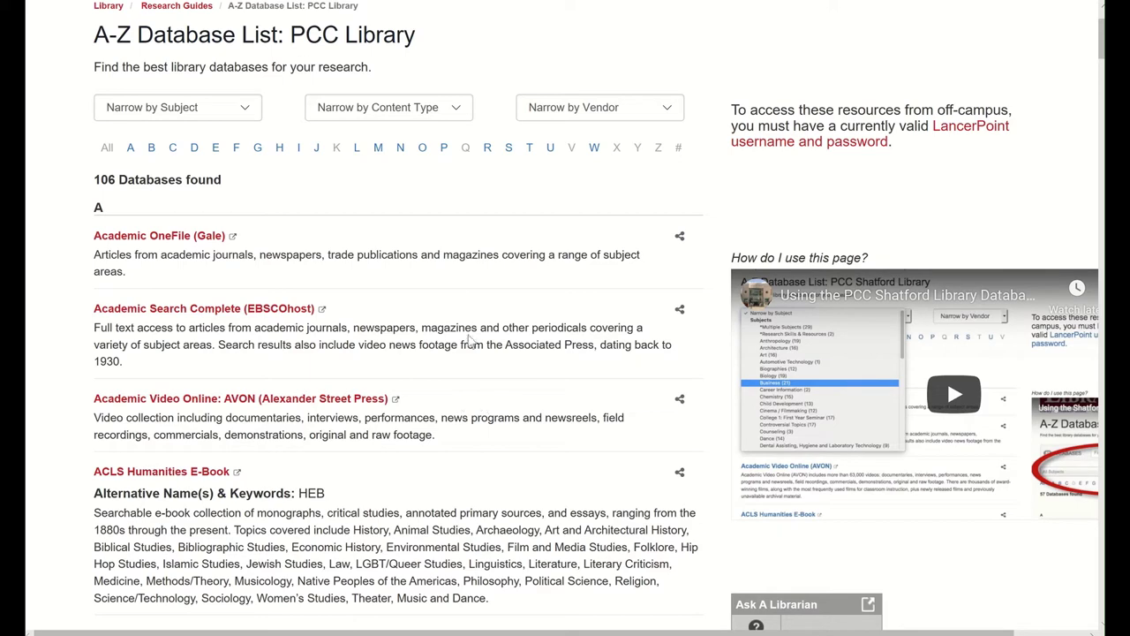
pyautogui.click(257, 147)
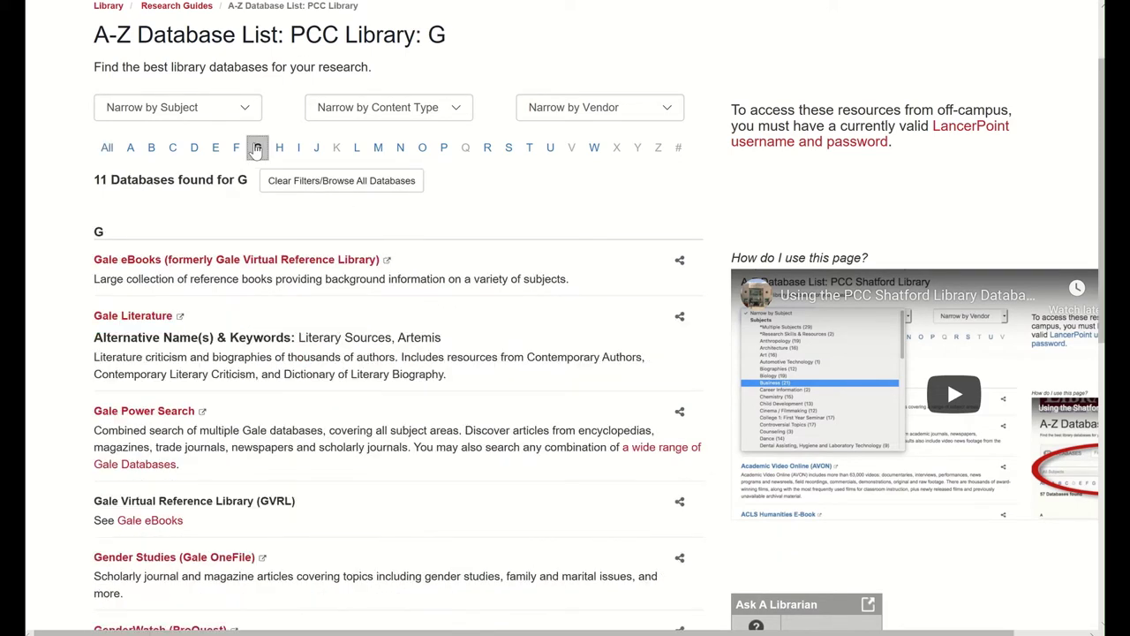
# Step: Open Gale eBooks and sign in with the student username and password
pyautogui.click(150, 260)
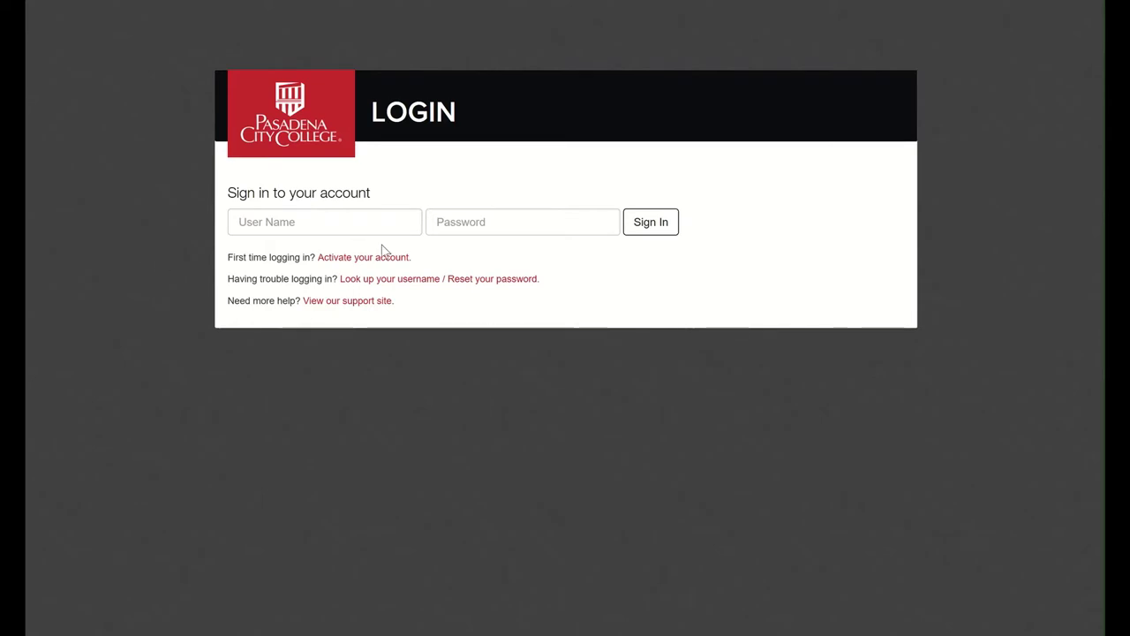
pyautogui.click(396, 227)
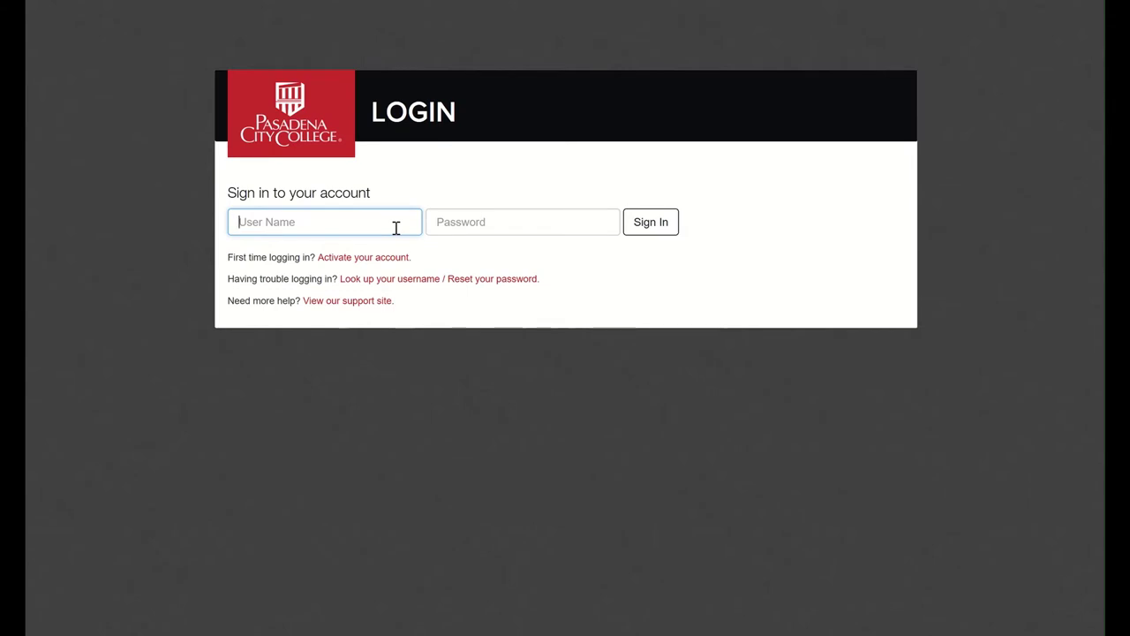
pyautogui.press('Tab')
pyautogui.write('******')
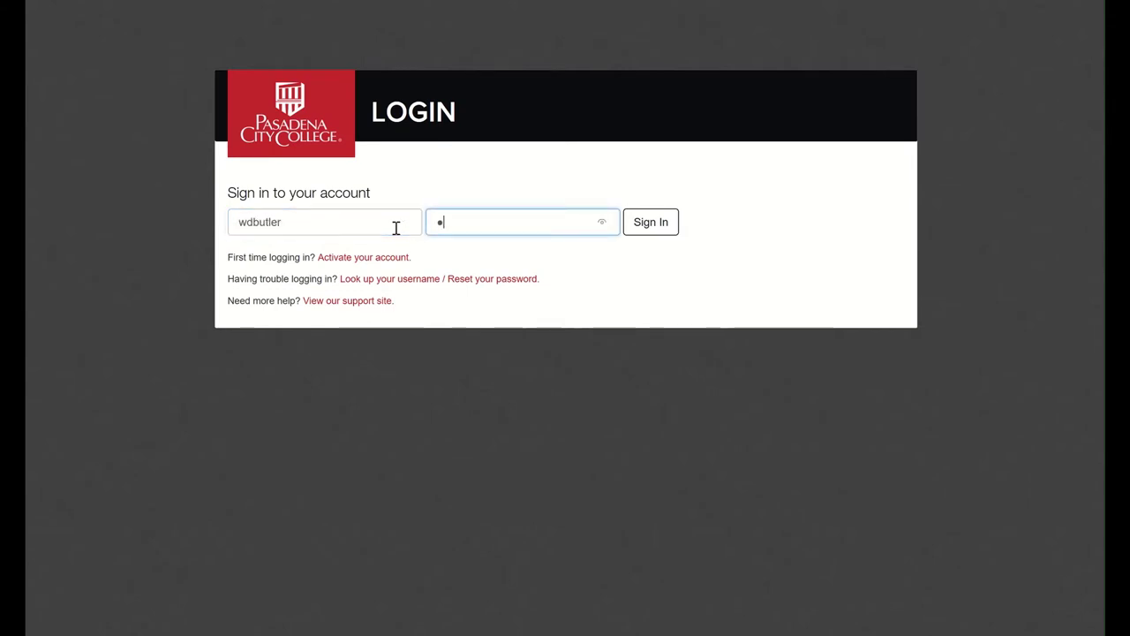
pyautogui.write('**')
pyautogui.press('Return')
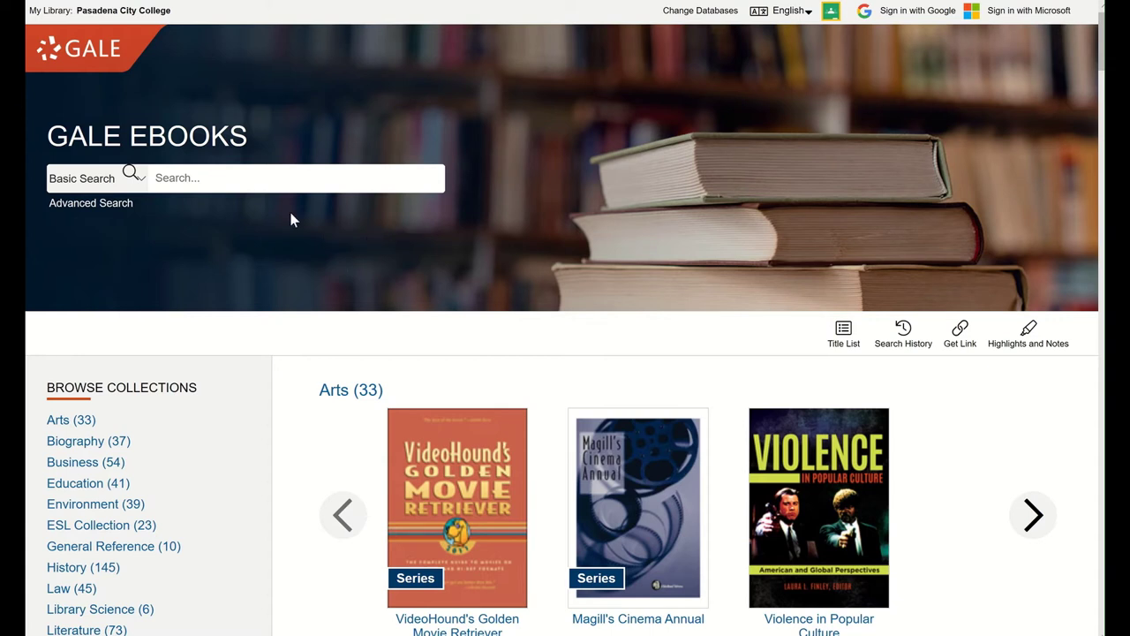
# Step: Search Gale eBooks for 'climate change' and browse the 7,523 results
pyautogui.click(305, 185)
pyautogui.write('climate change')
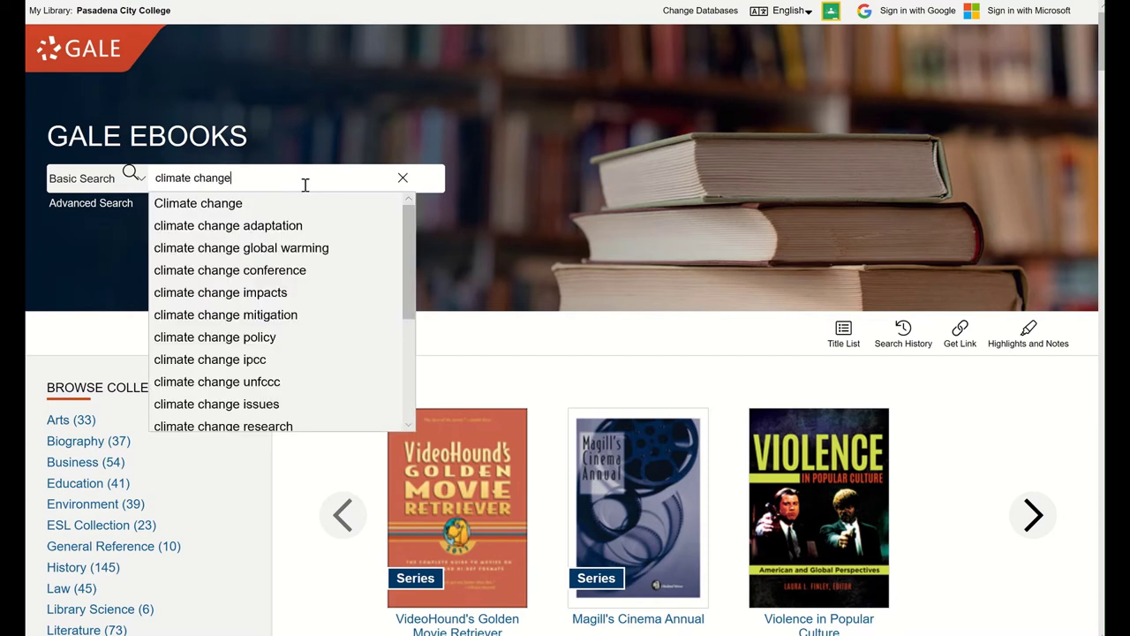
pyautogui.press('Return')
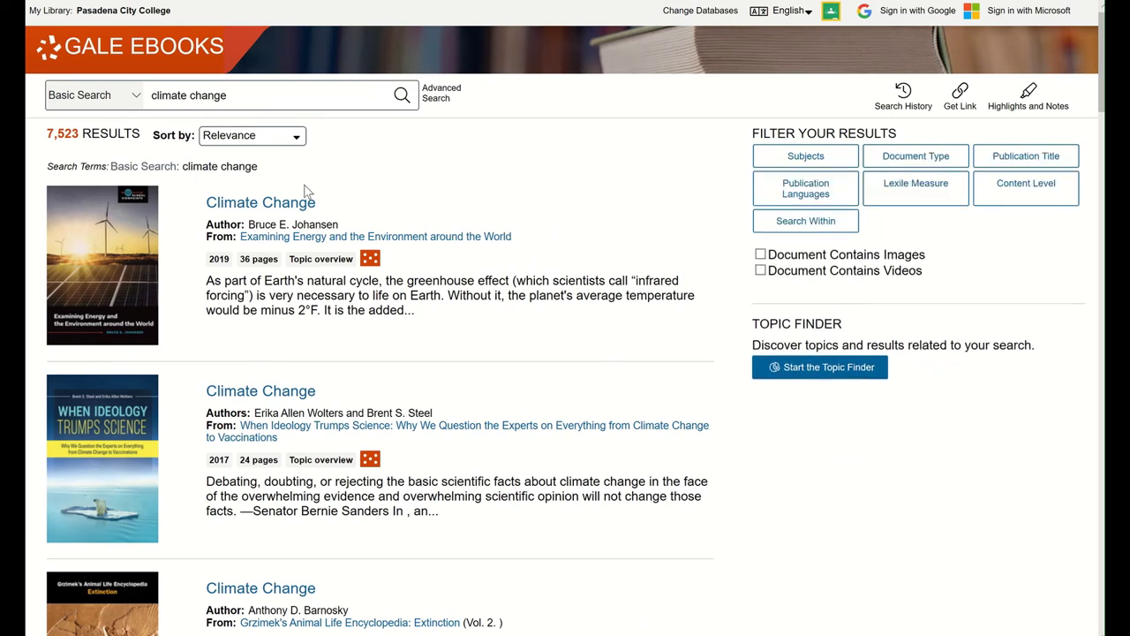
pyautogui.scroll(-1, 307, 191)
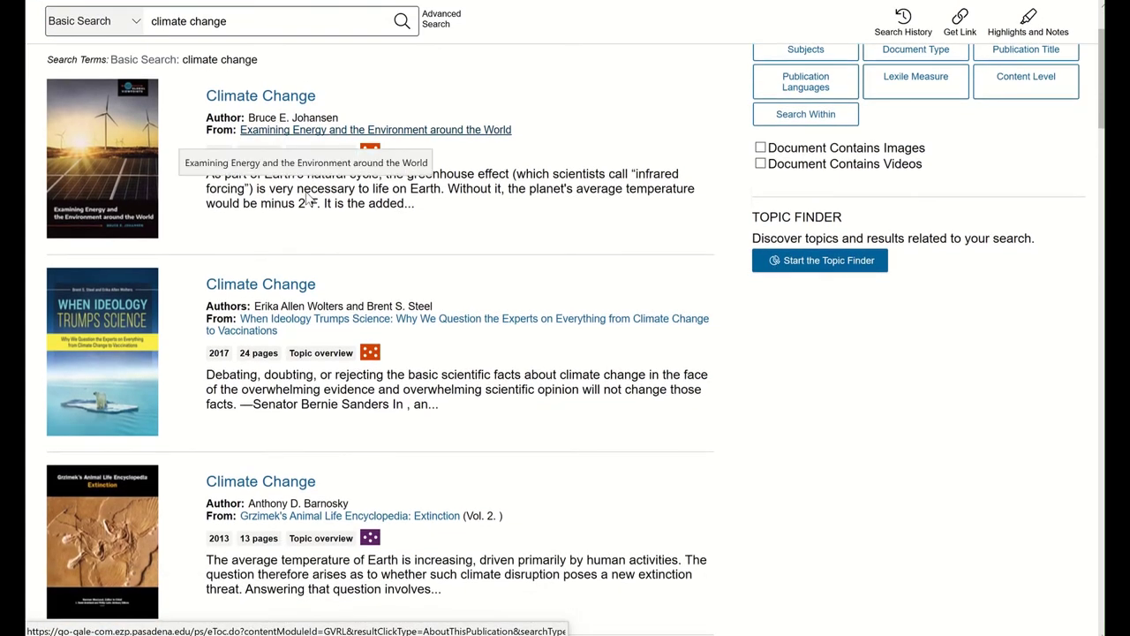
pyautogui.scroll(-1, 307, 192)
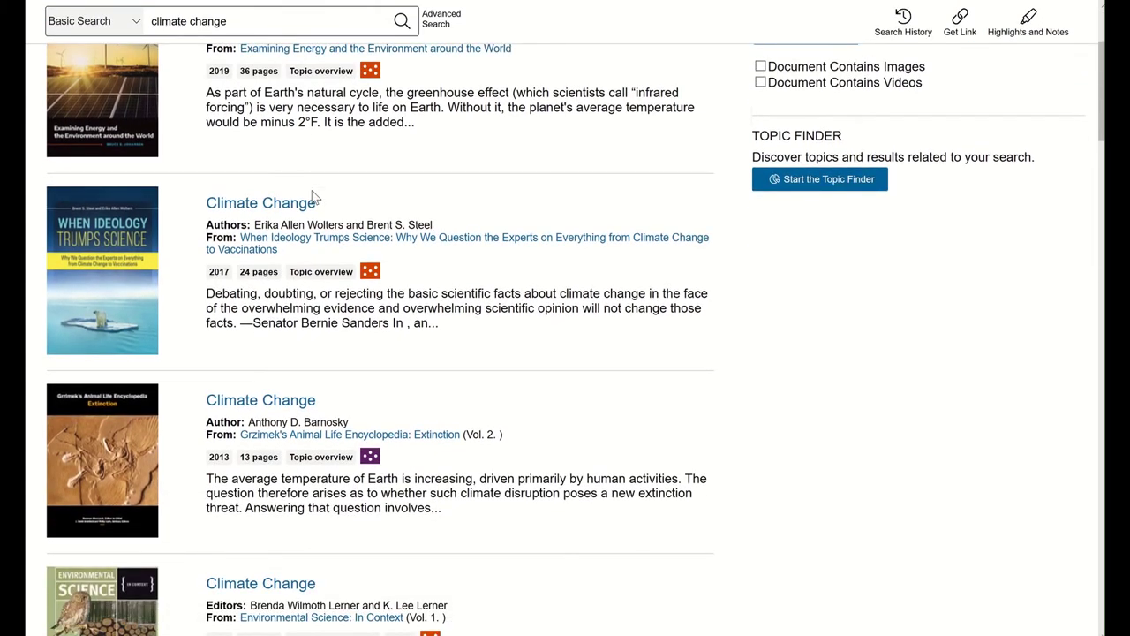
pyautogui.scroll(-1, 314, 196)
pyautogui.scroll(-1, 313, 196)
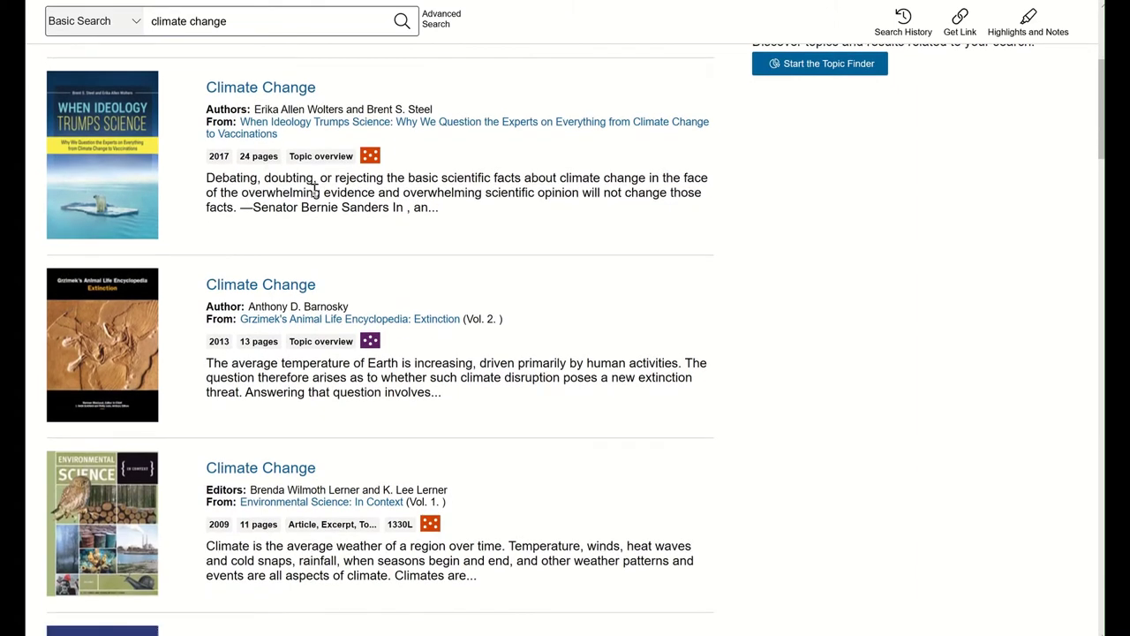
pyautogui.scroll(3, 313, 186)
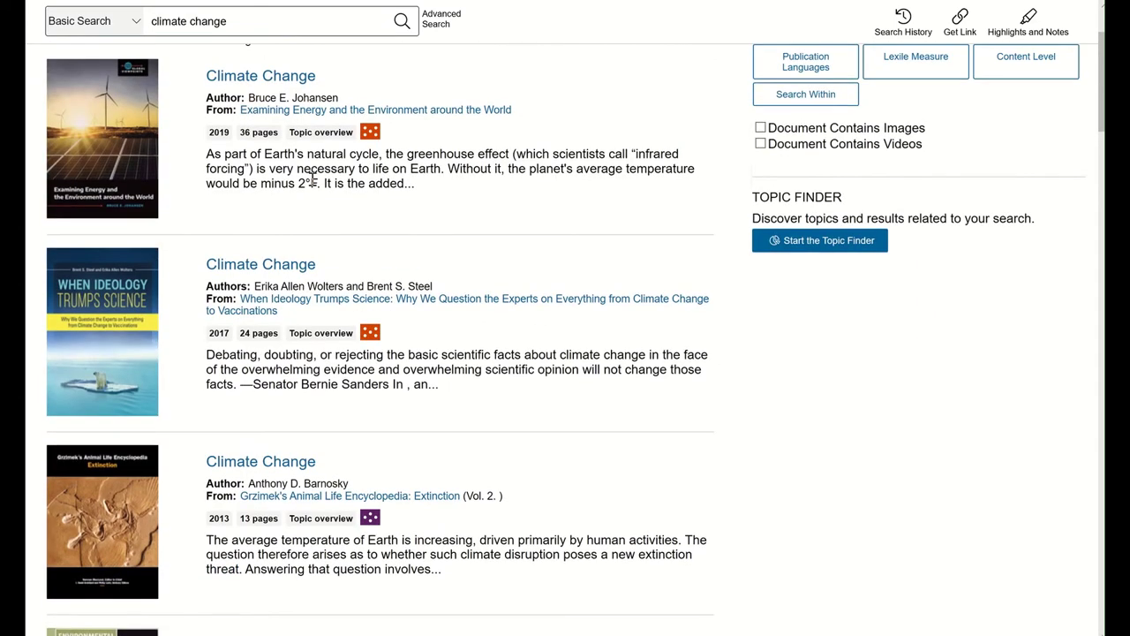
pyautogui.scroll(2, 311, 176)
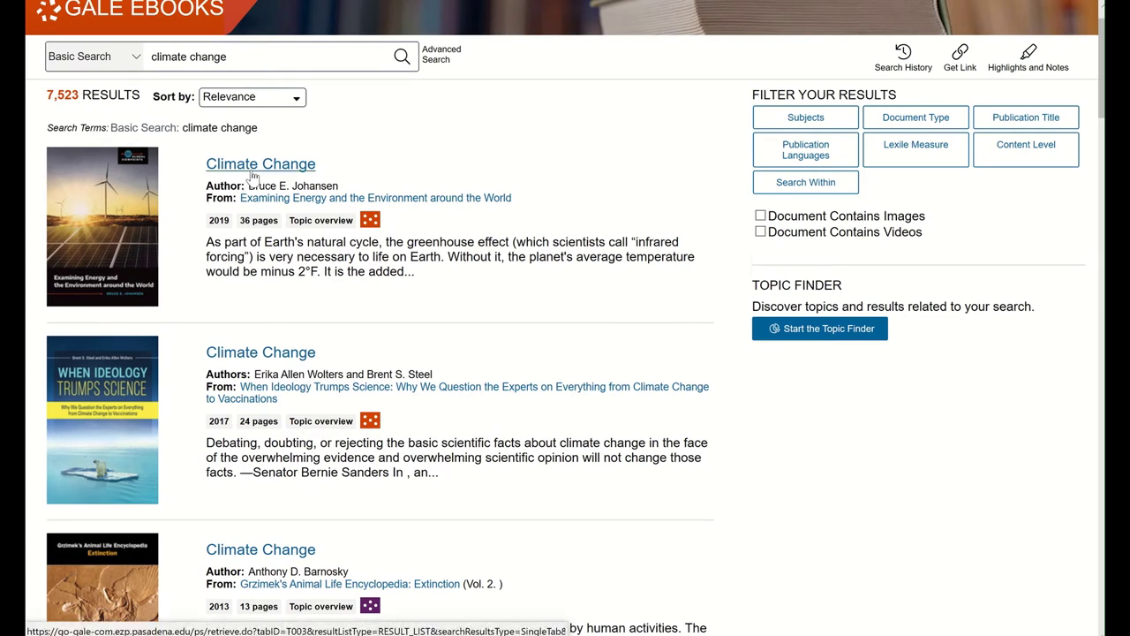
# Step: Open the first Climate Change result and highlight its page count of 36
pyautogui.click(254, 176)
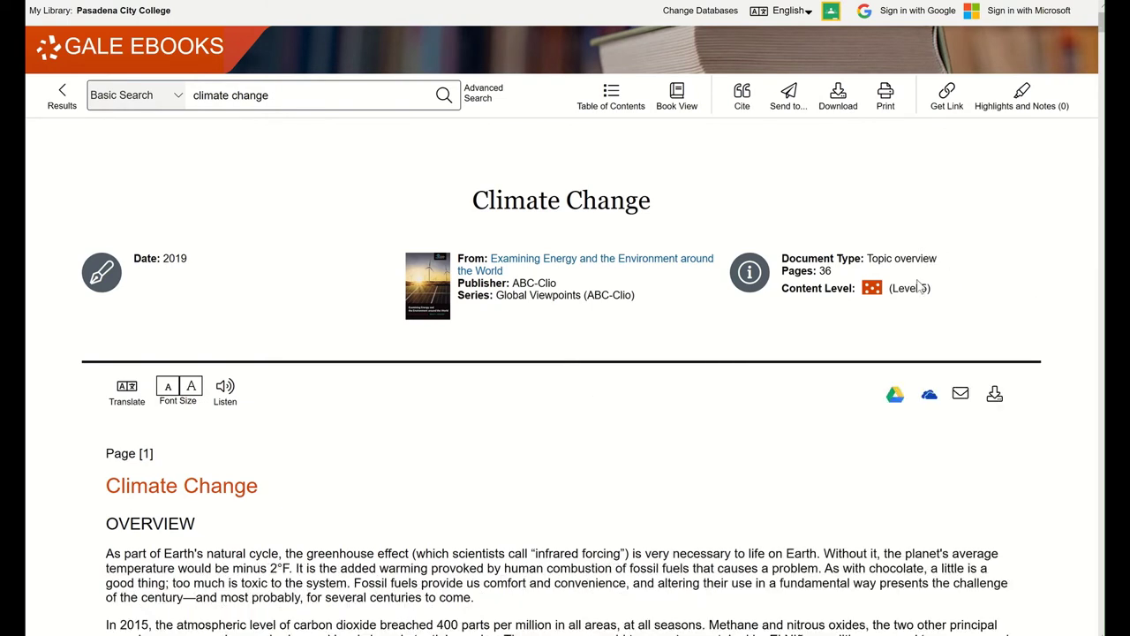
pyautogui.moveTo(830, 277); pyautogui.dragTo(781, 276)
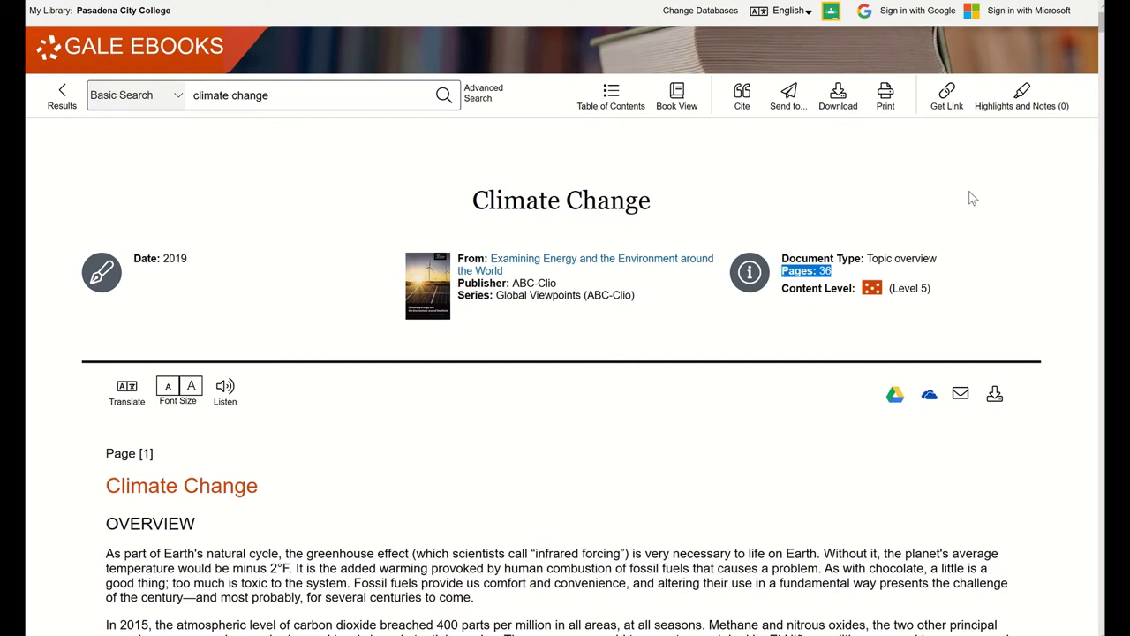
# Step: Email the Climate Change article to the student's college e-mail address and close the confirmation
pyautogui.click(788, 99)
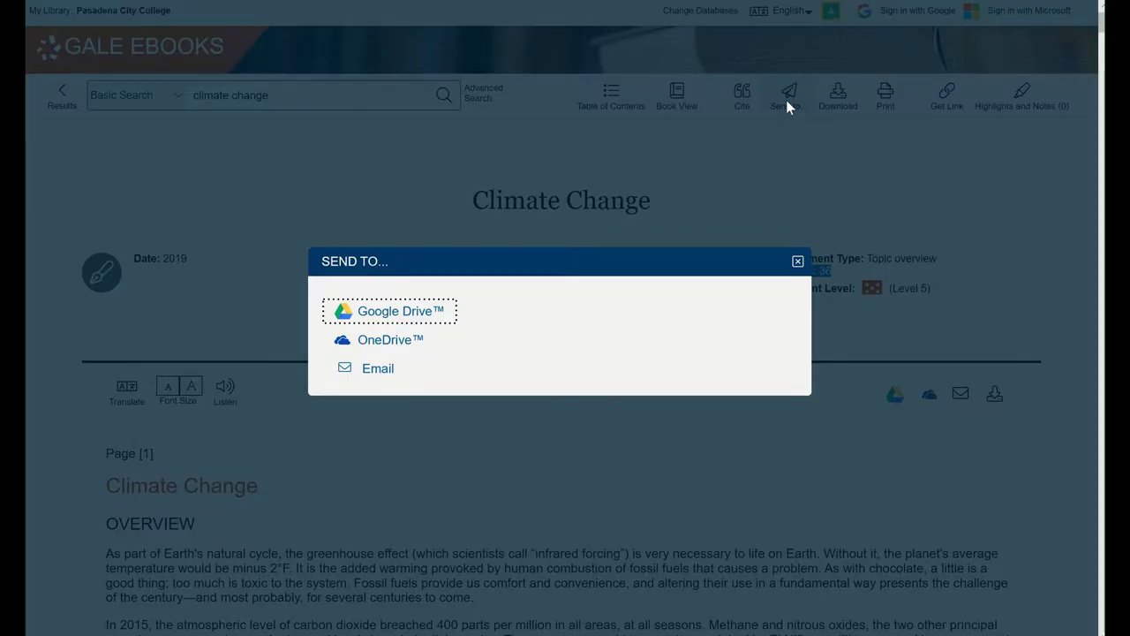
pyautogui.scroll(-1, 789, 108)
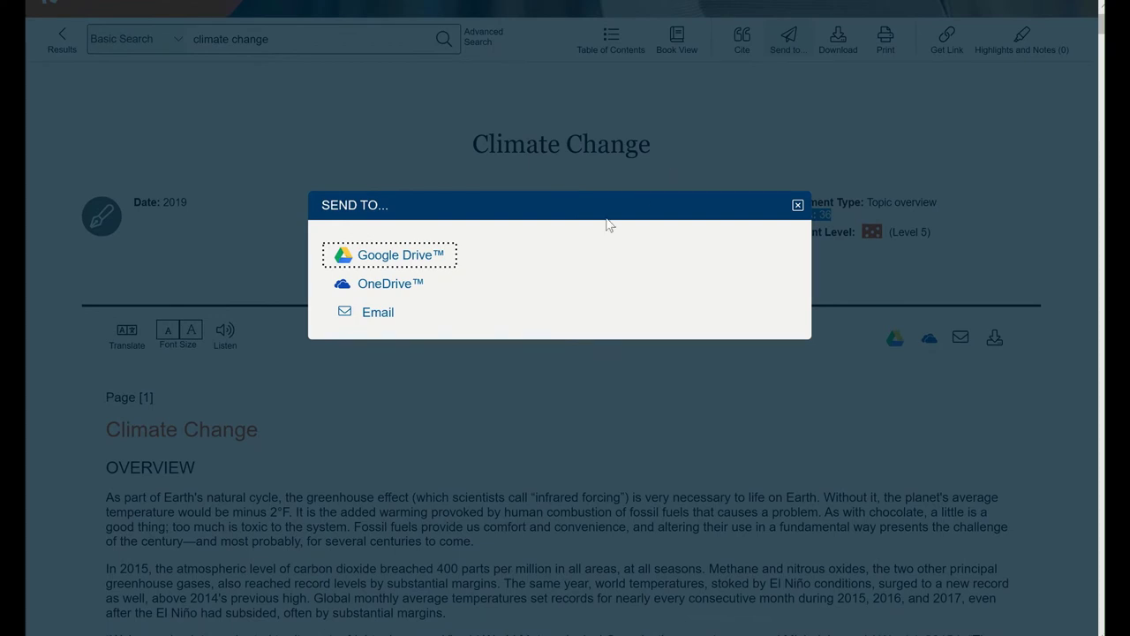
pyautogui.click(378, 313)
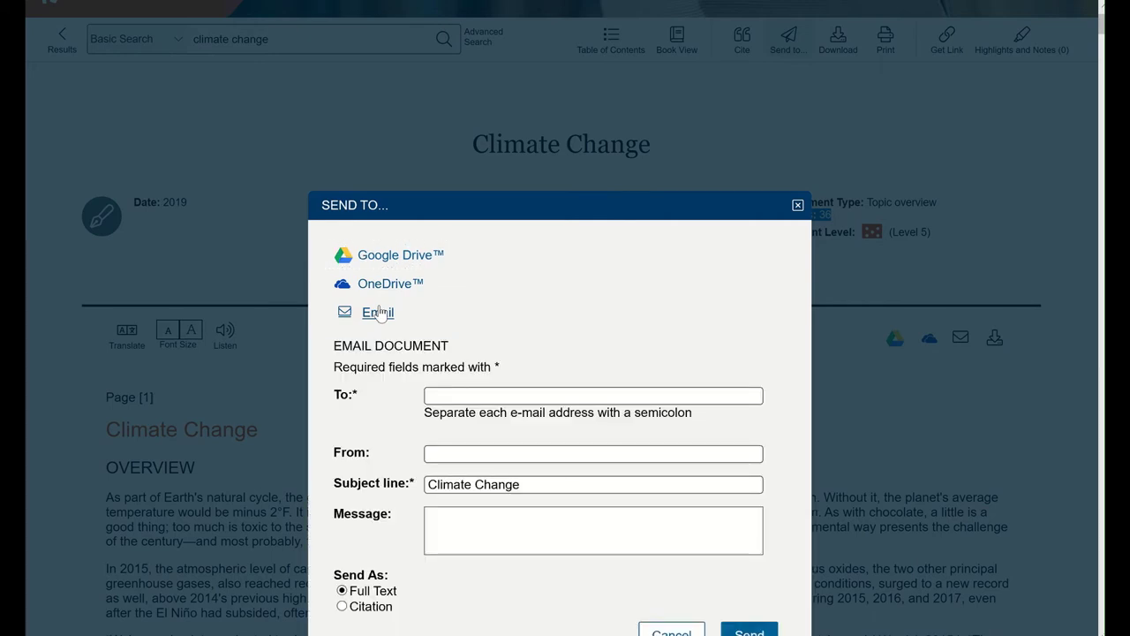
pyautogui.click(520, 394)
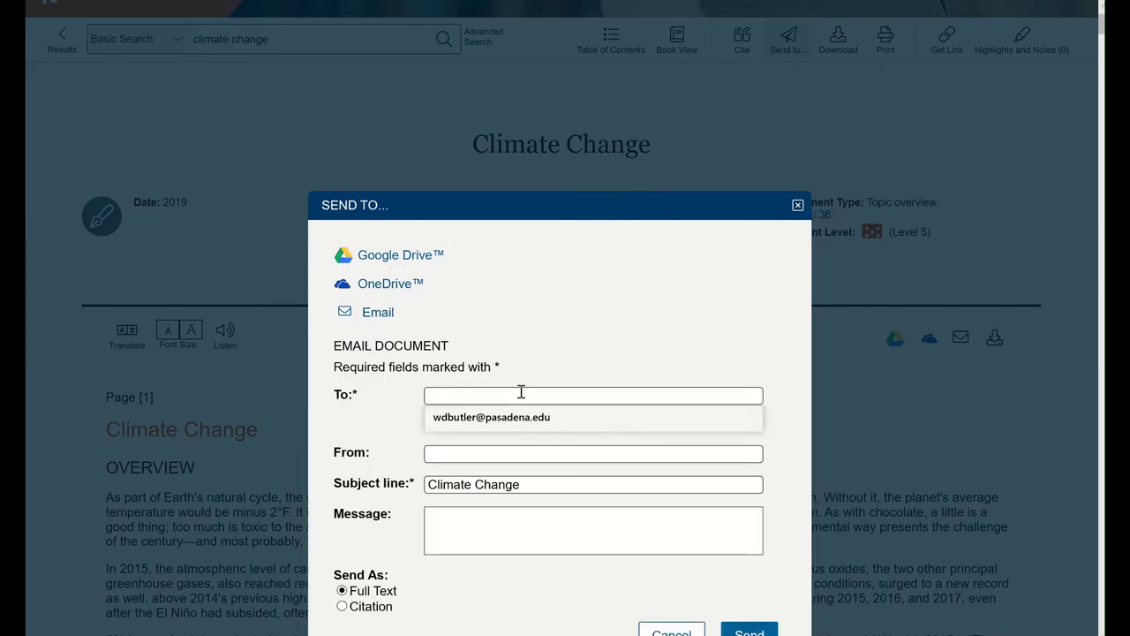
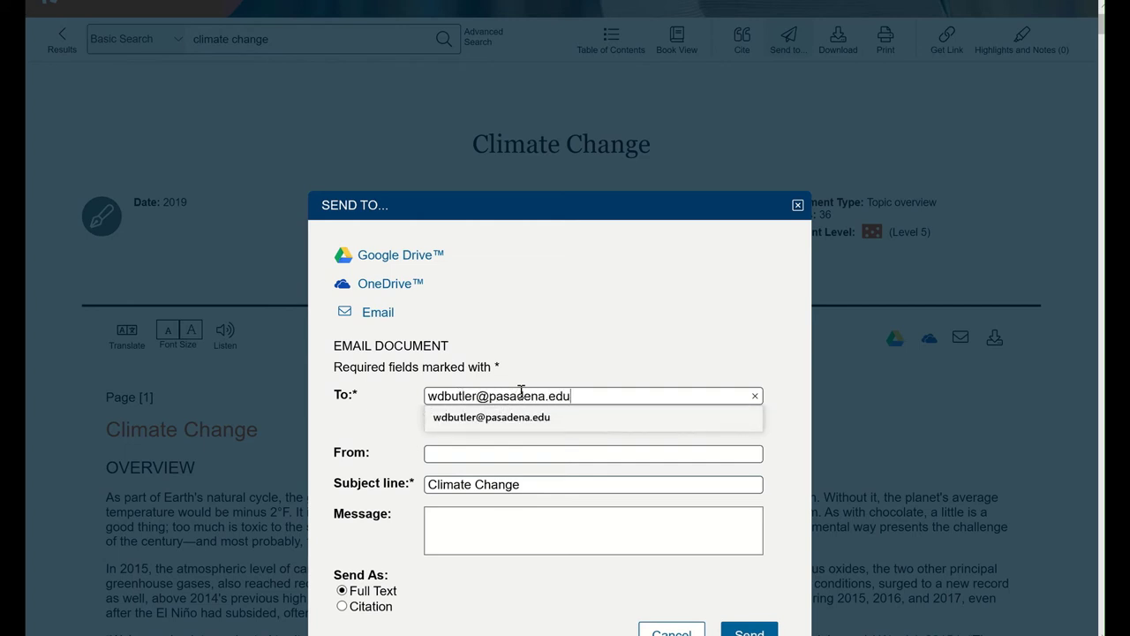
pyautogui.click(697, 334)
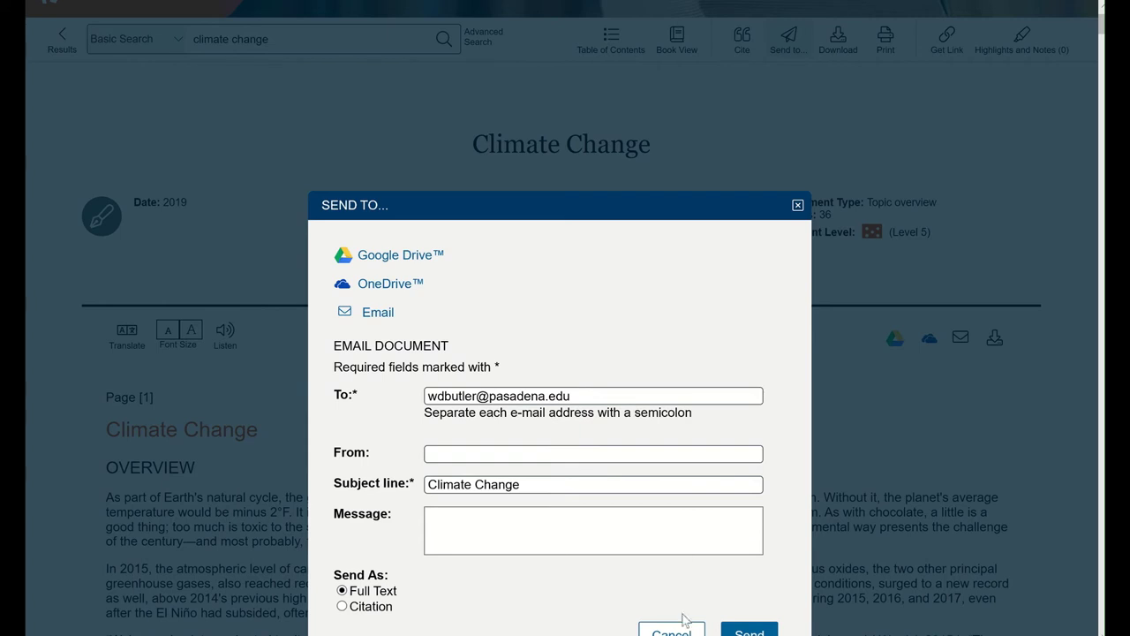
pyautogui.click(763, 631)
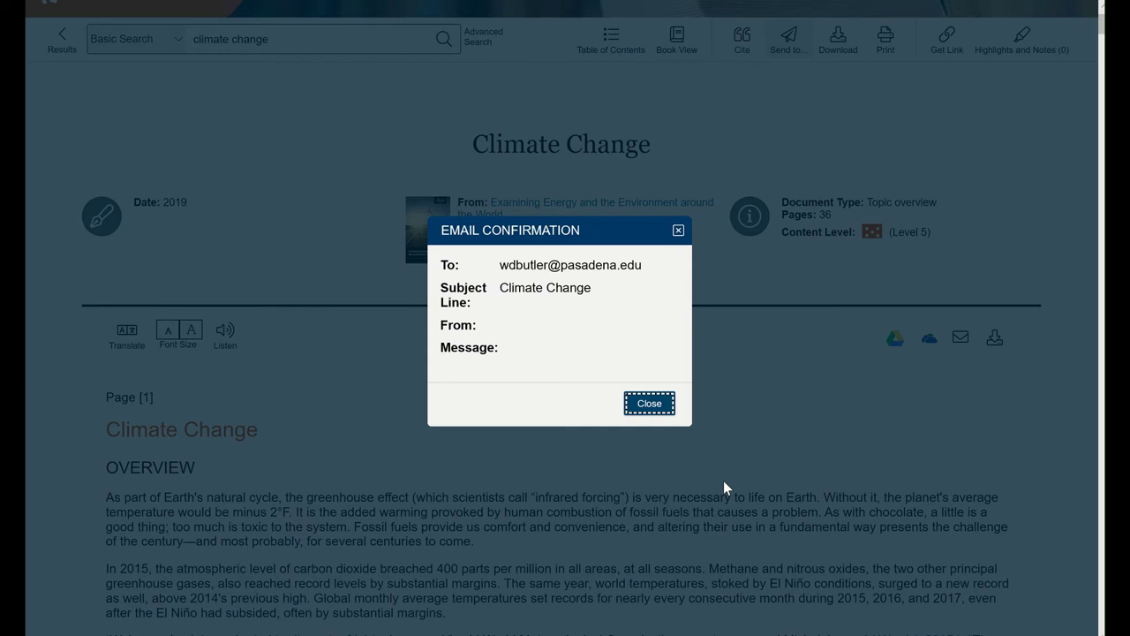
pyautogui.click(649, 403)
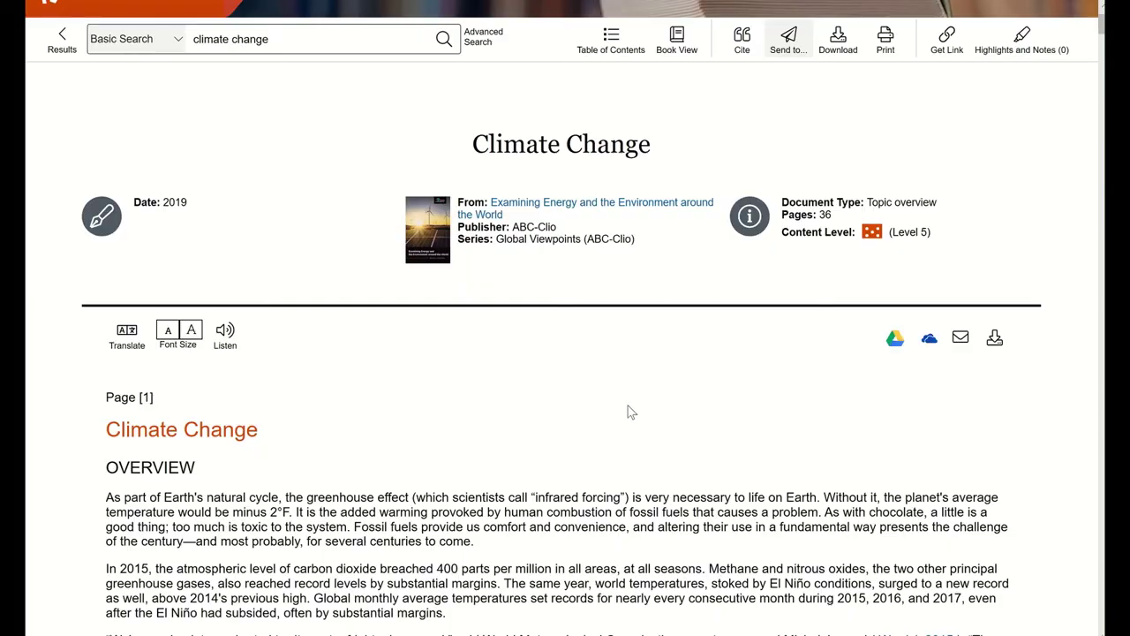
# Step: Switch the article's Source Citation from APA 6th Edition to Chicago 17th Edition
pyautogui.scroll(-3, 628, 406)
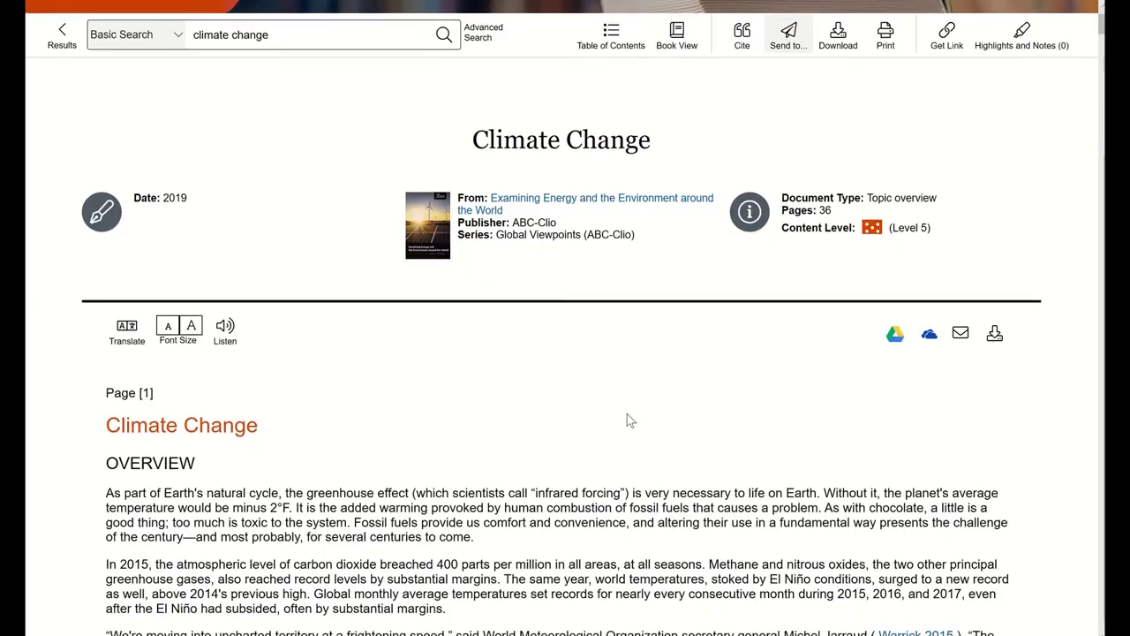
pyautogui.scroll(-12, 628, 411)
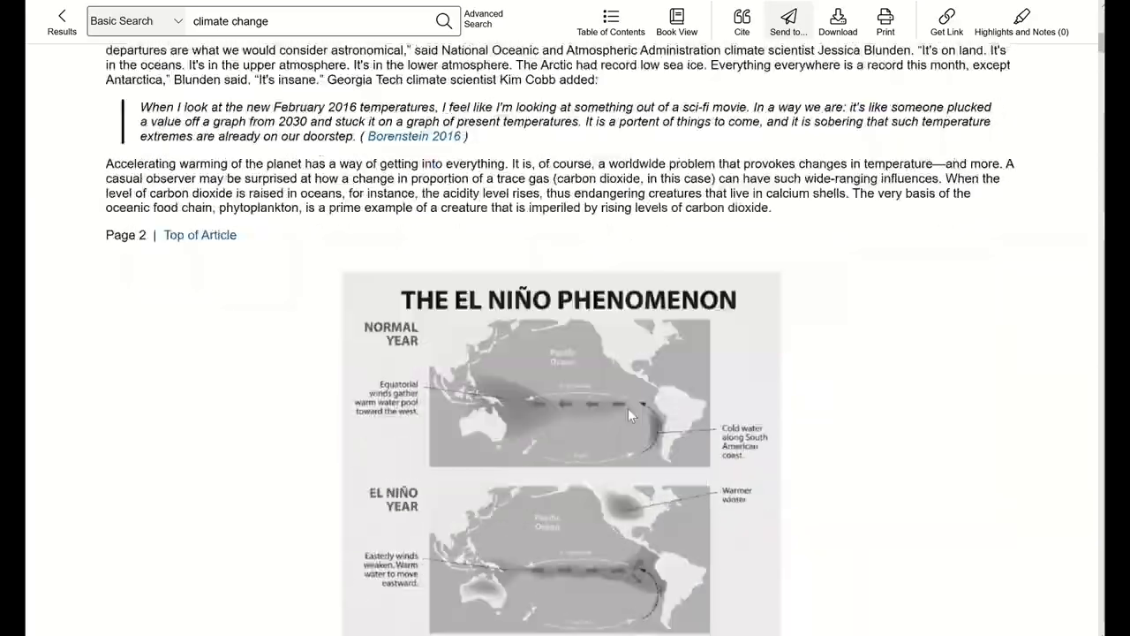
pyautogui.scroll(-20, 633, 405)
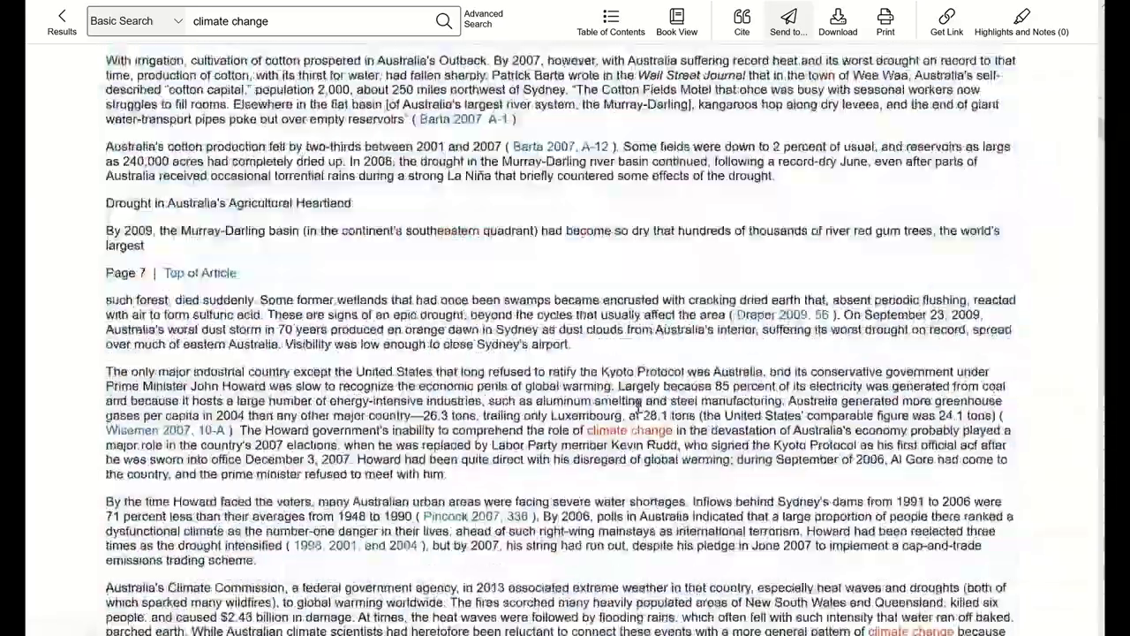
pyautogui.scroll(-20, 645, 397)
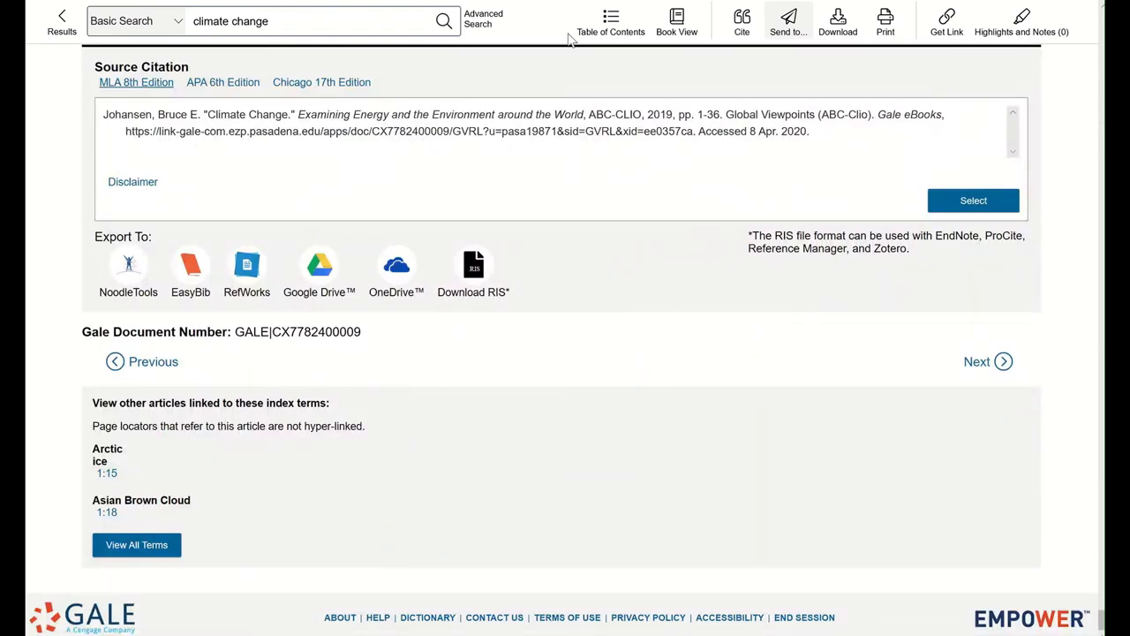
pyautogui.click(255, 86)
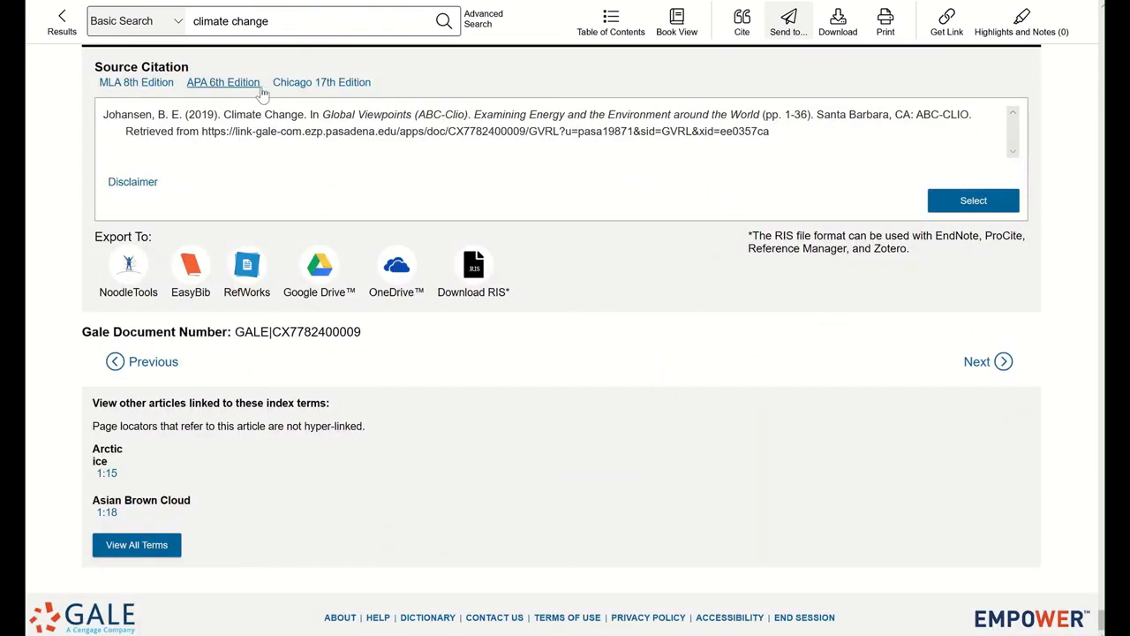
pyautogui.click(302, 88)
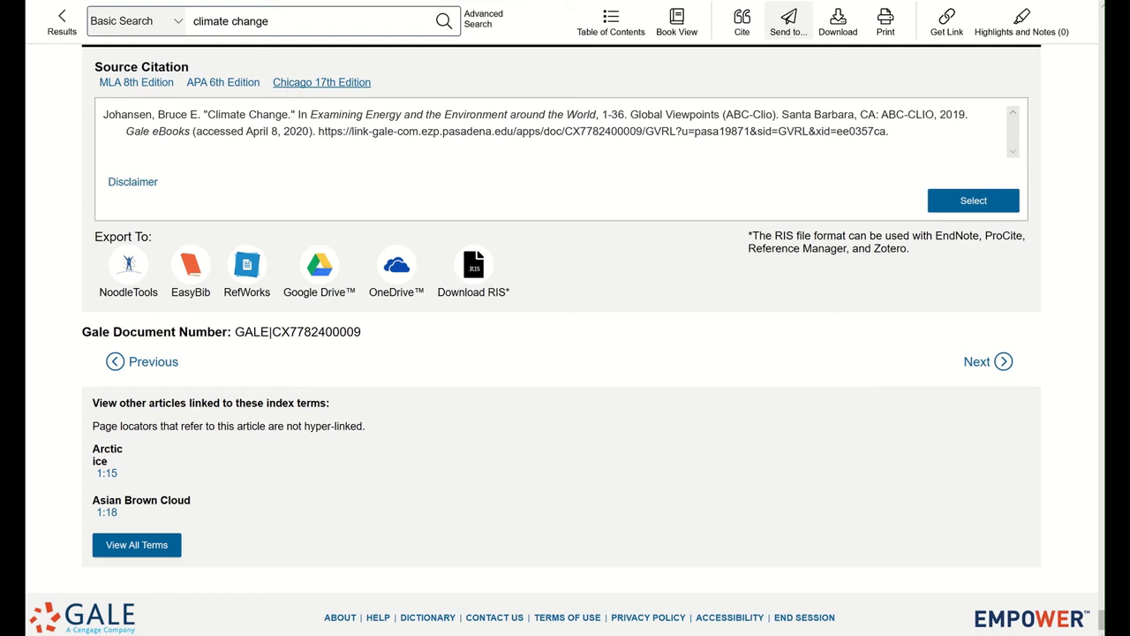
# Step: Return to the search results, then circle Ask a Librarian on the 'Need help?' slide
pyautogui.click(63, 26)
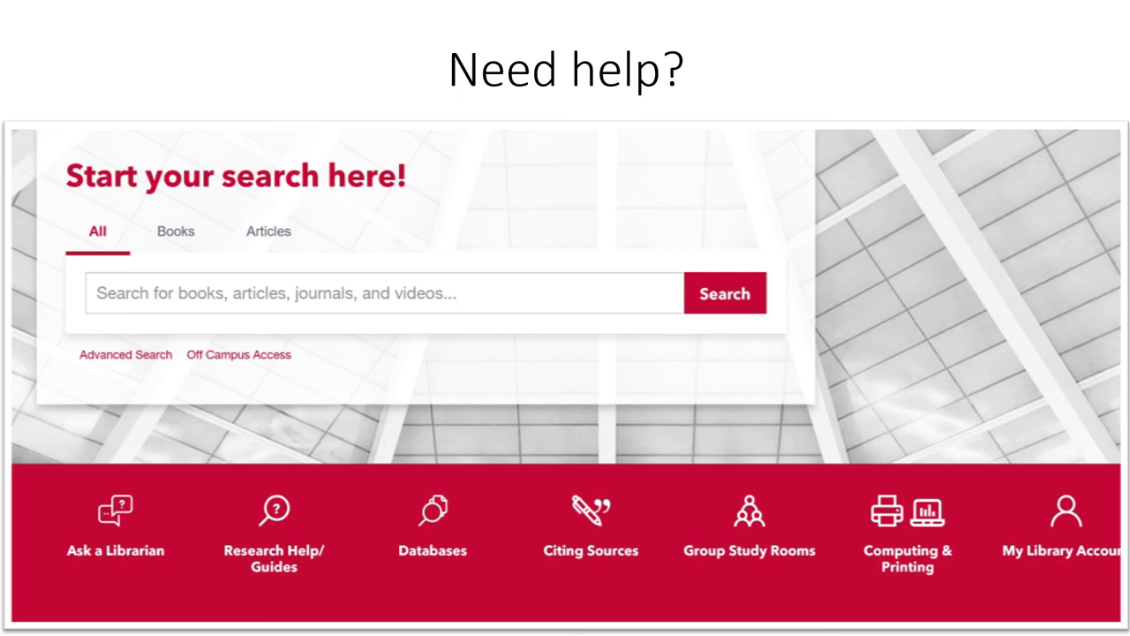
pyautogui.moveTo(137, 455)
pyautogui.mouseDown()
pyautogui.moveTo(93, 450)
pyautogui.moveTo(189, 525)
pyautogui.moveTo(101, 435)
pyautogui.mouseUp()
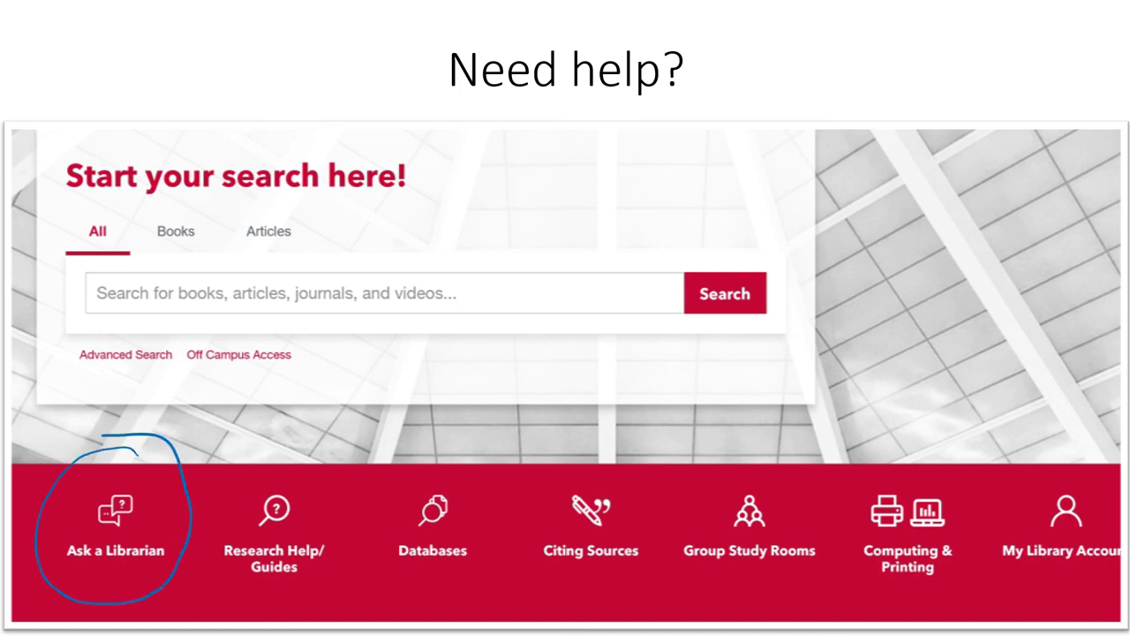